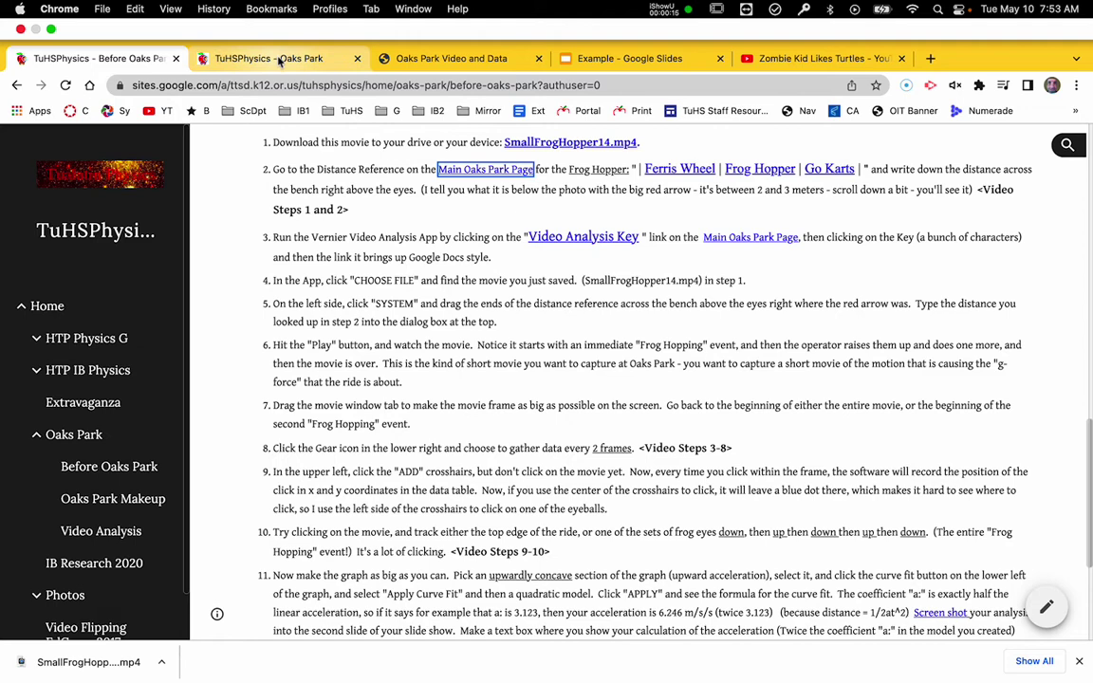
Show the main TuHSPhysics Oaks Park page listing rides, lab documents and help links.
{"action": "left_click", "coordinate": [280, 60]}
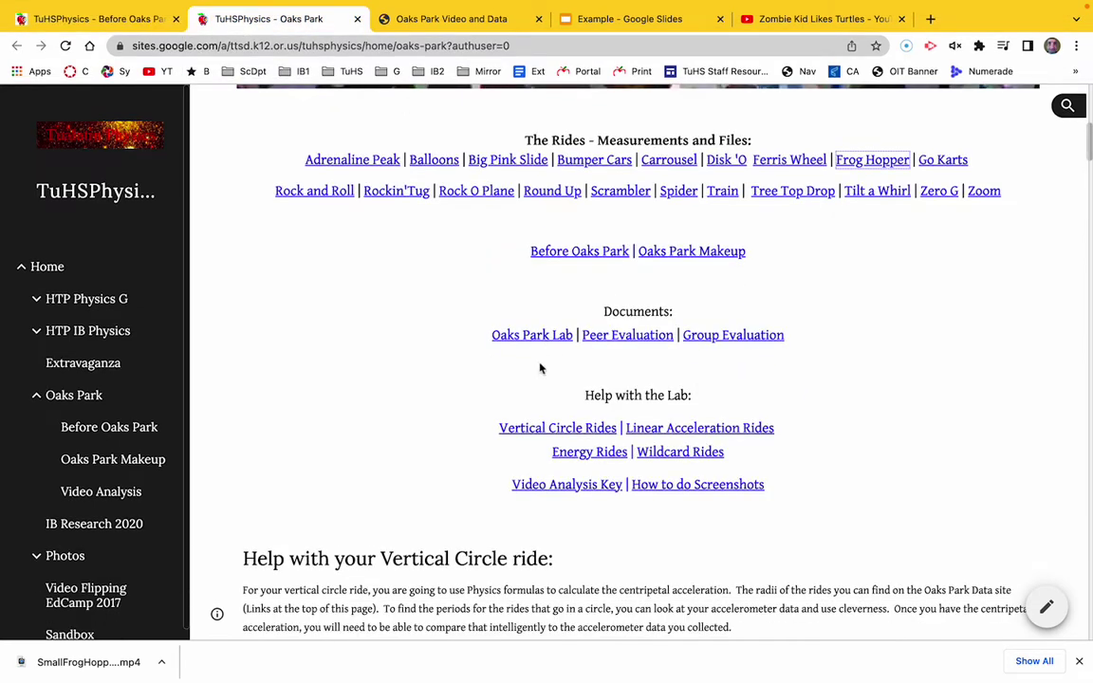
Open the Video Analysis Key document and follow its hubspot link to launch Vernier Video Analysis.
{"action": "left_click", "coordinate": [581, 486]}
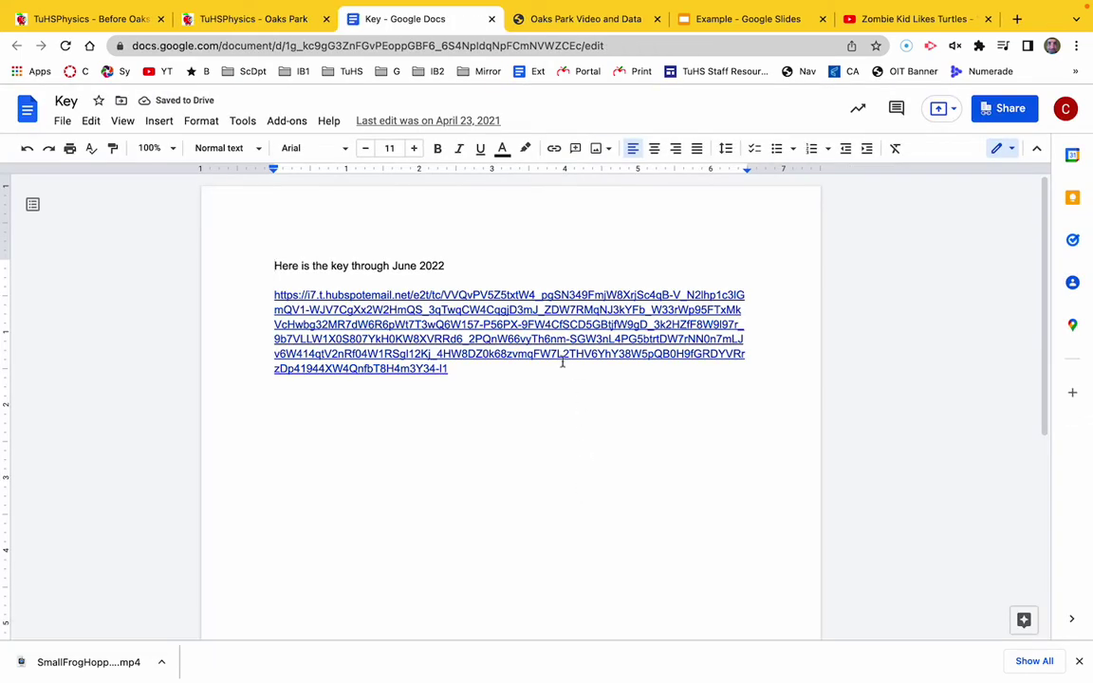
{"action": "left_click", "coordinate": [497, 316]}
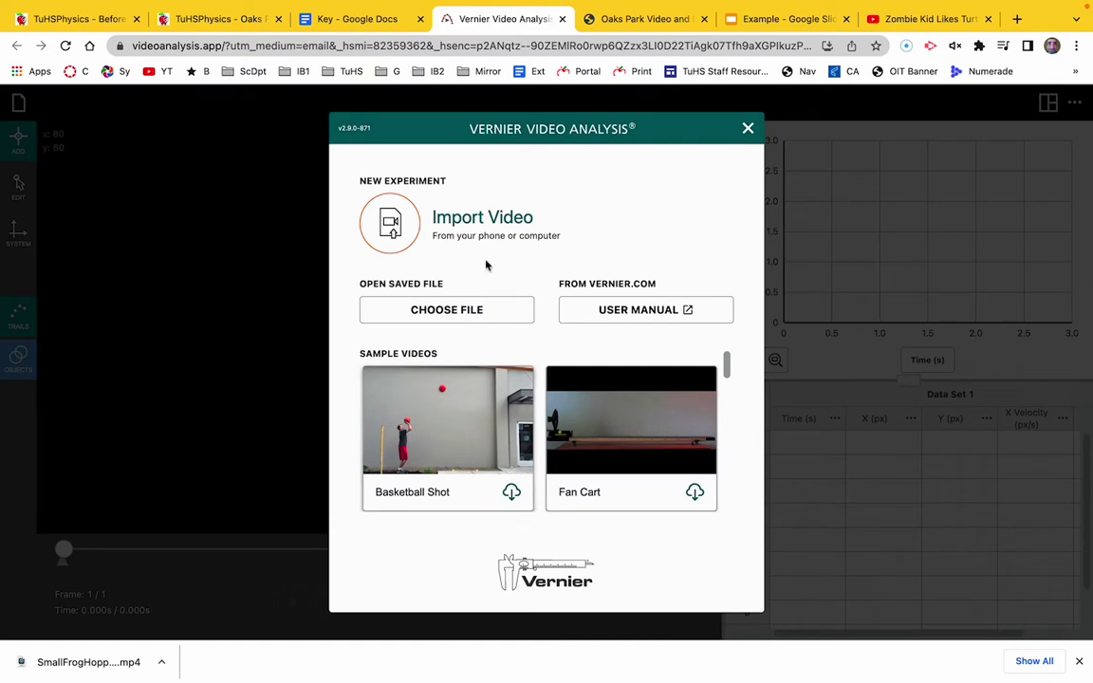
Close the Key document, review the Before Oaks Park instructions, then browse for a saved video.
{"action": "left_click", "coordinate": [420, 19]}
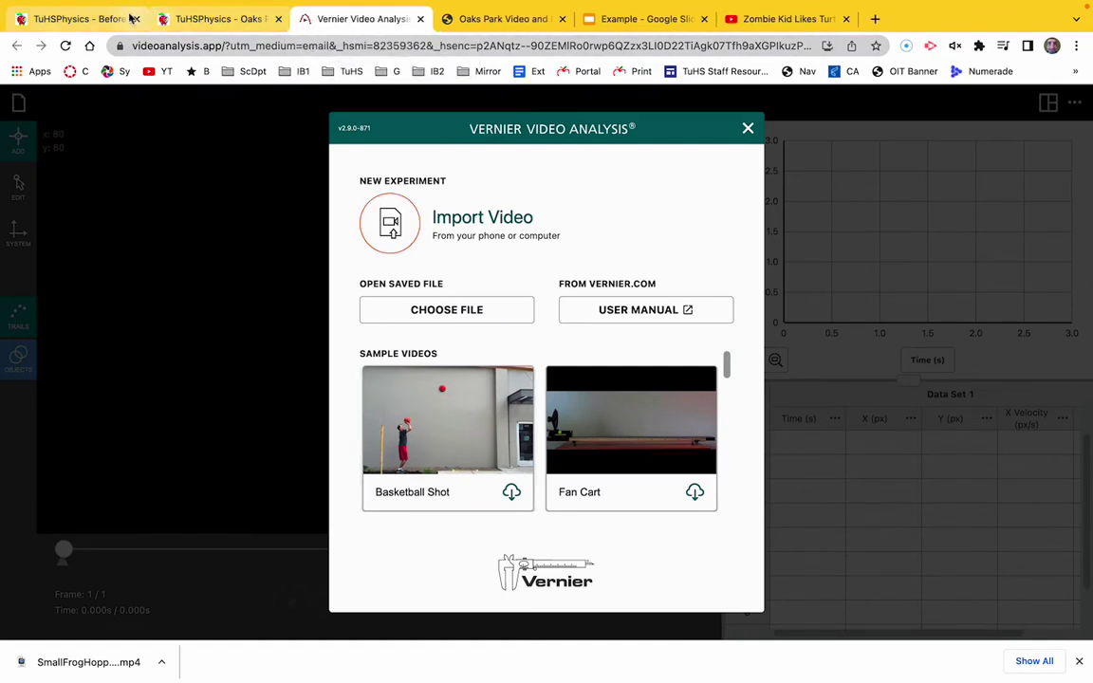
{"action": "left_click", "coordinate": [108, 19]}
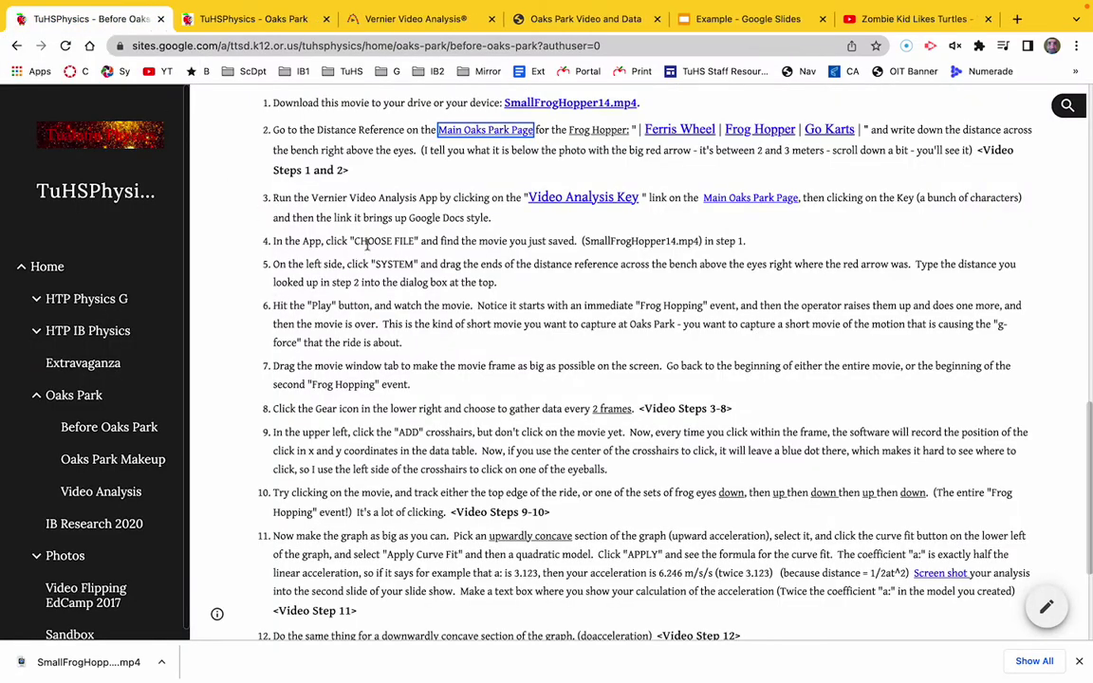
{"action": "left_click", "coordinate": [414, 19]}
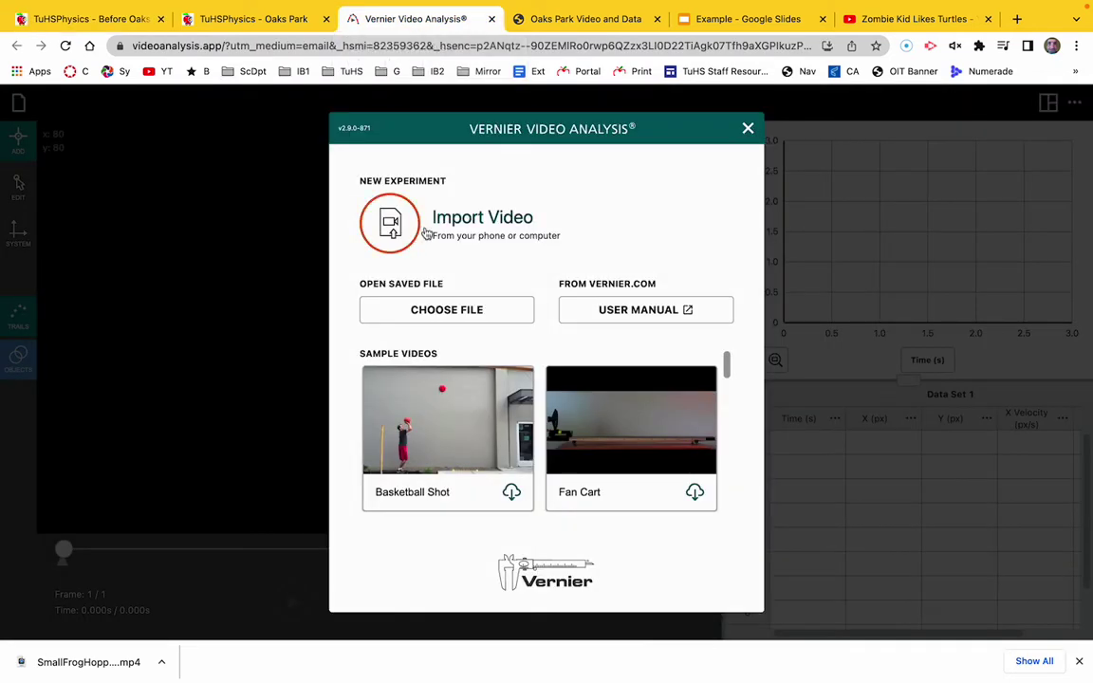
{"action": "left_click", "coordinate": [481, 320]}
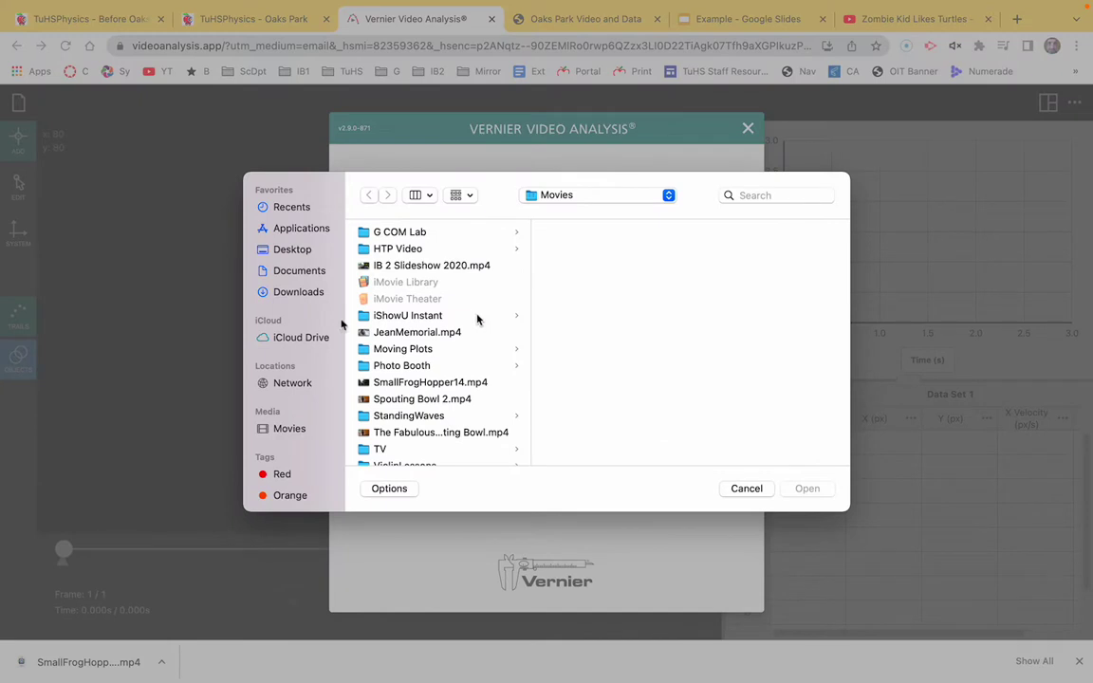
Open SmallFrogHopper14.mp4 from the Downloads folder into the app.
{"action": "left_click", "coordinate": [297, 295]}
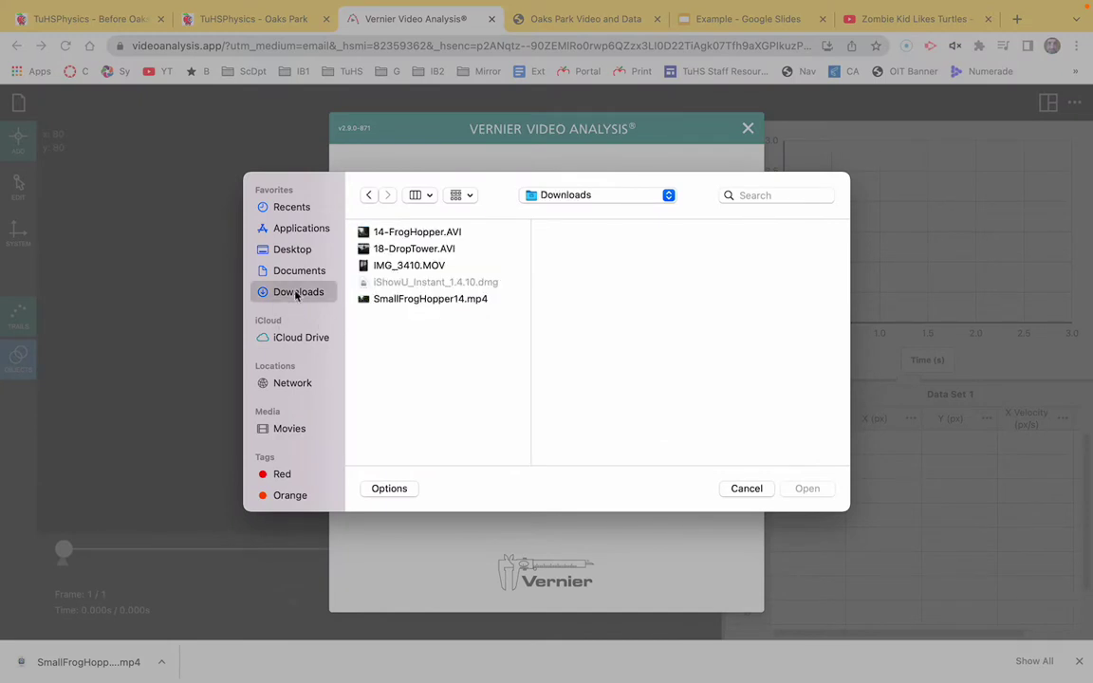
{"action": "left_click", "coordinate": [453, 301]}
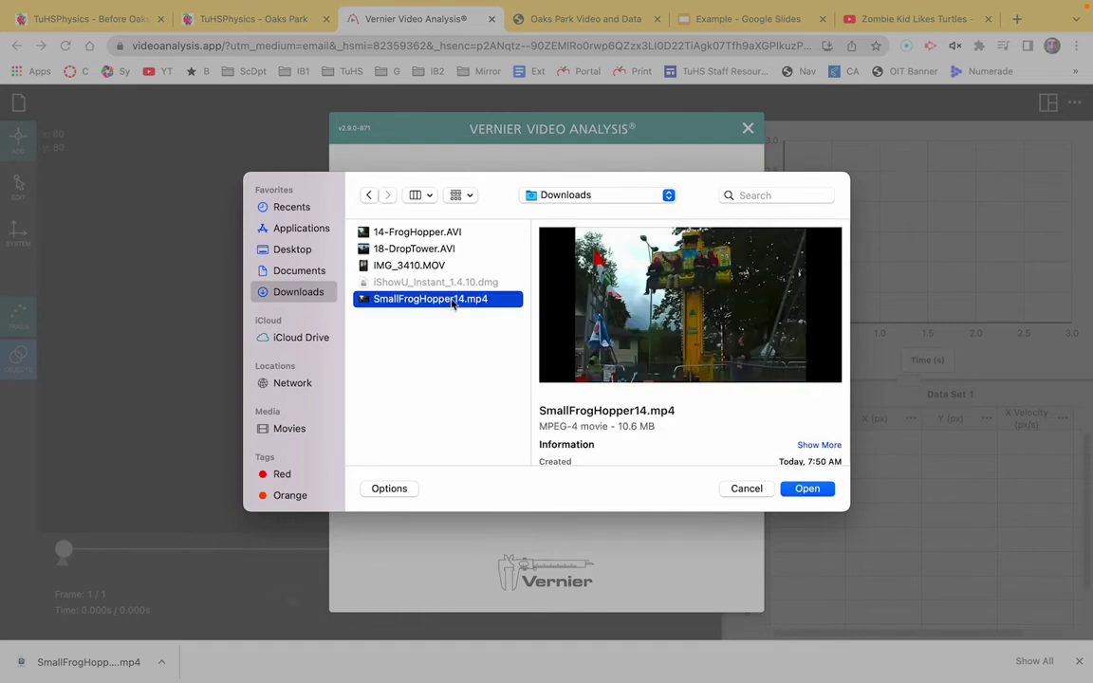
{"action": "left_click", "coordinate": [808, 489]}
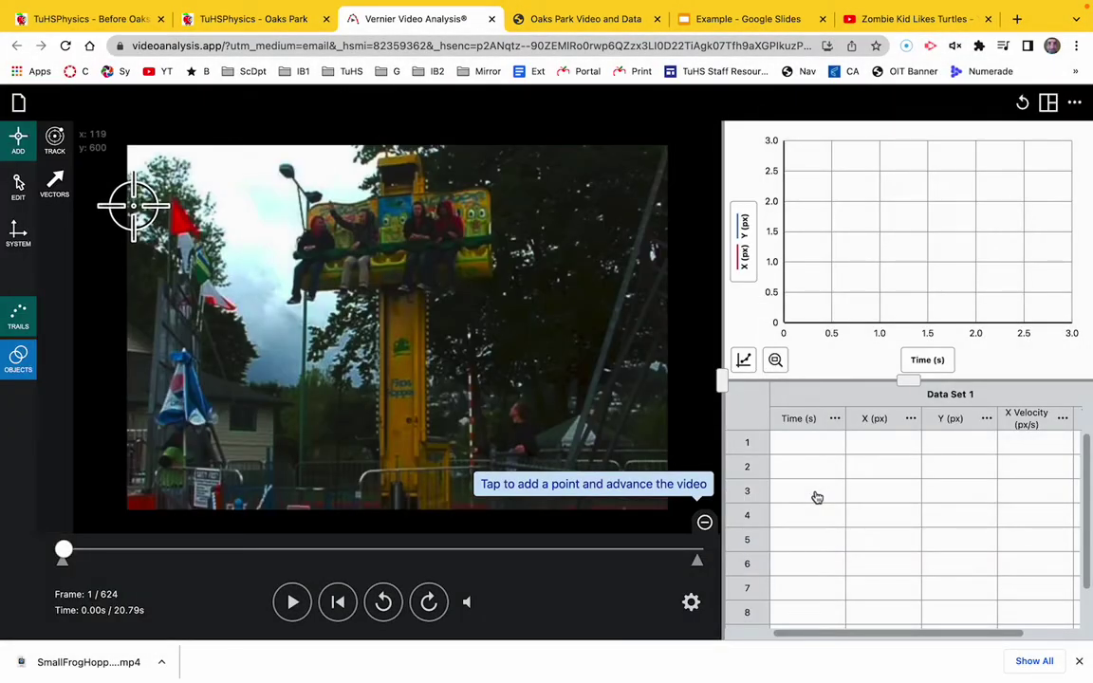
{"action": "left_click", "coordinate": [110, 19]}
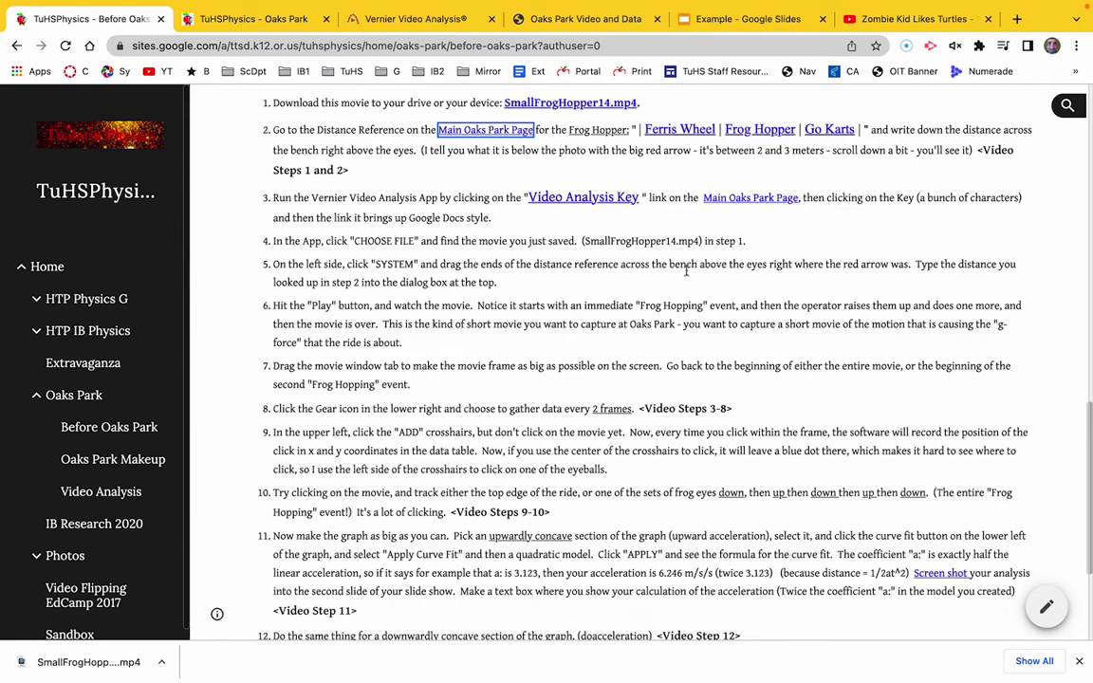
{"action": "mouse_move", "coordinate": [595, 8]}
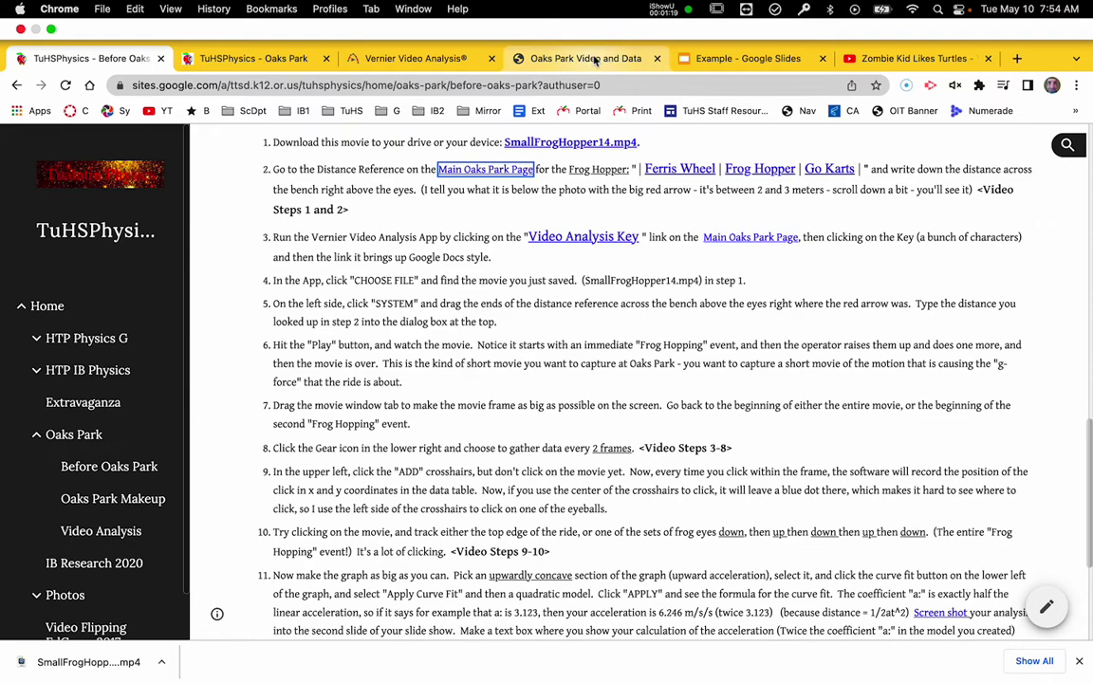
{"action": "left_click", "coordinate": [595, 60]}
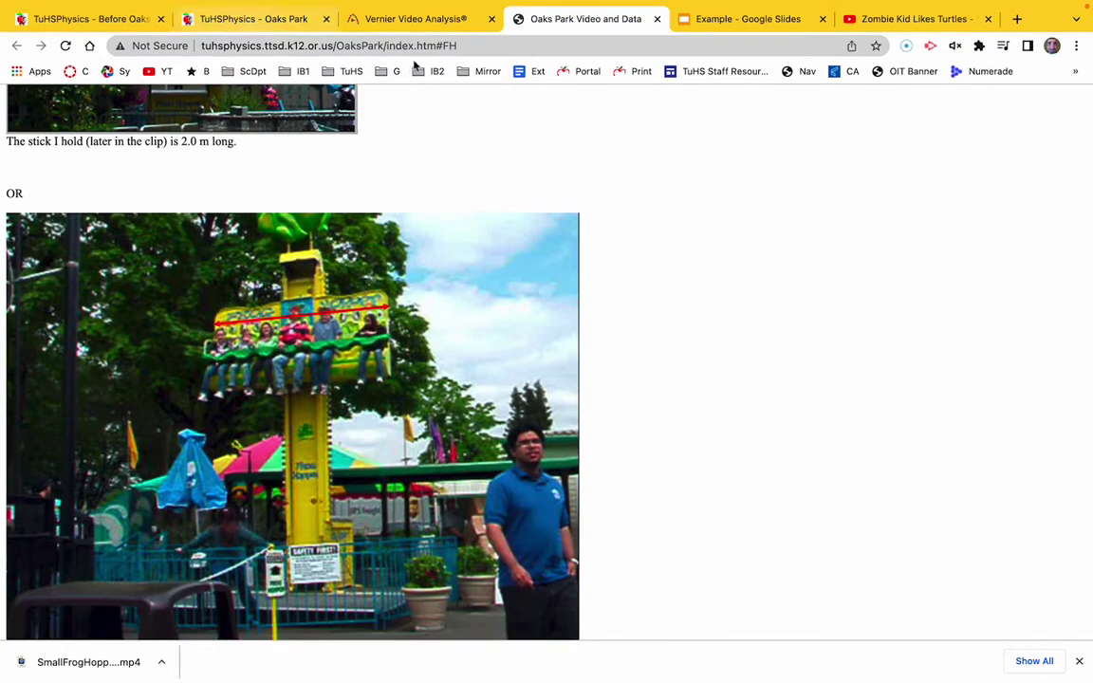
{"action": "left_click", "coordinate": [418, 19]}
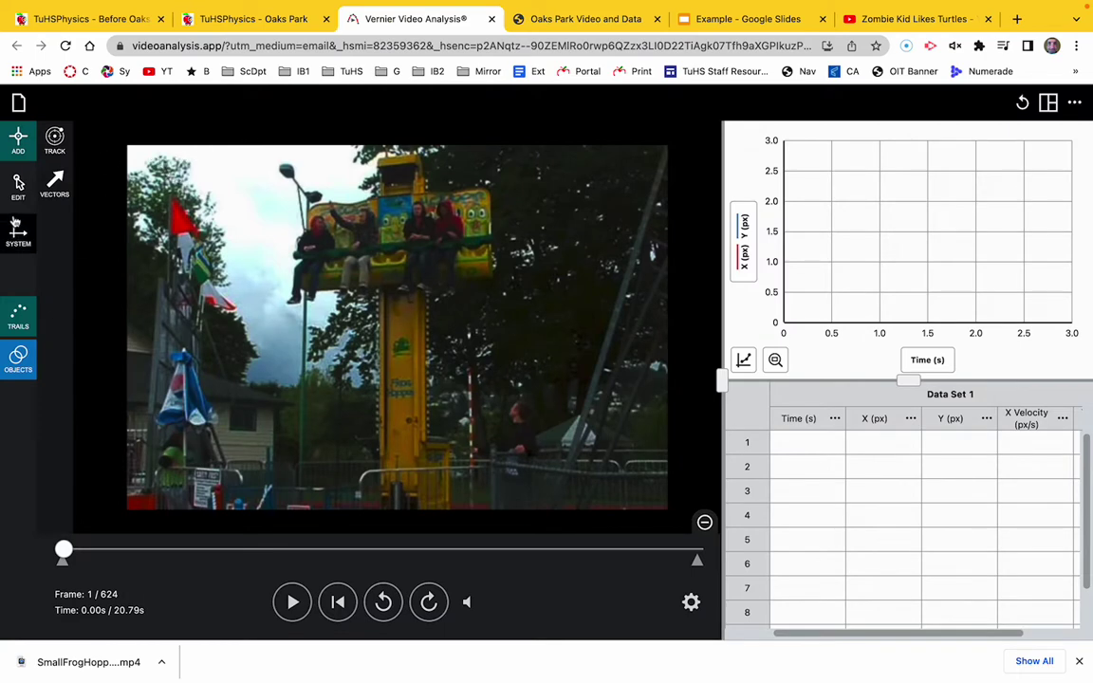
Widen the video panel and stretch the scale line across the Frog Hopper bench, then view the reference page.
{"action": "left_click", "coordinate": [17, 232]}
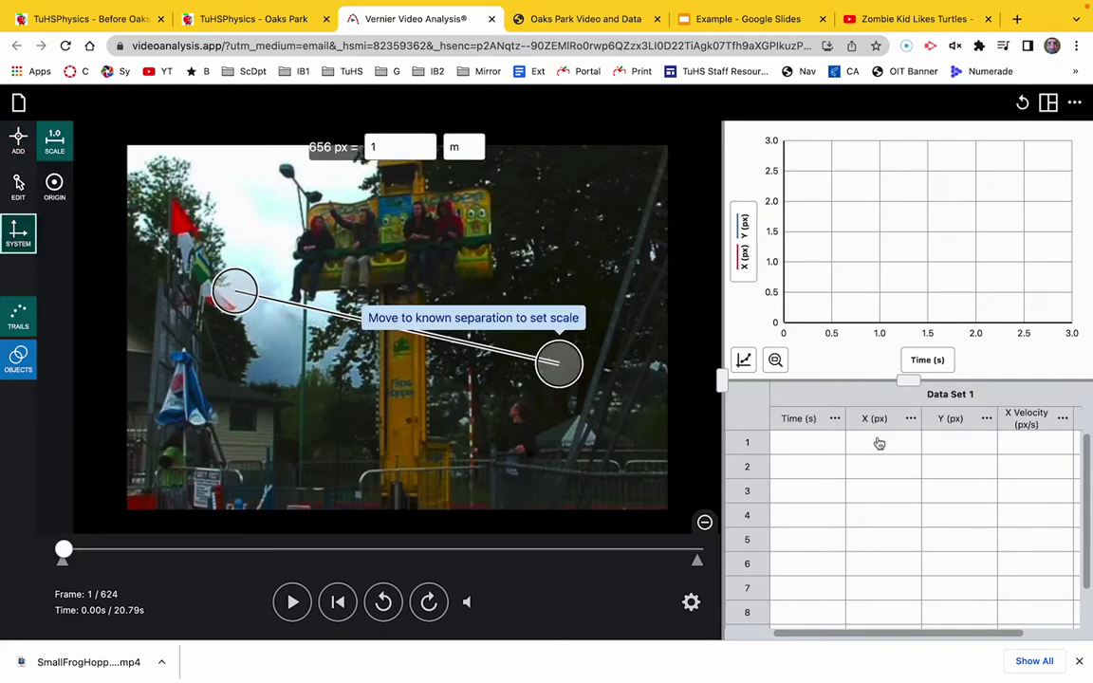
{"action": "left_click_drag", "start_coordinate": [723, 381], "coordinate": [969, 382]}
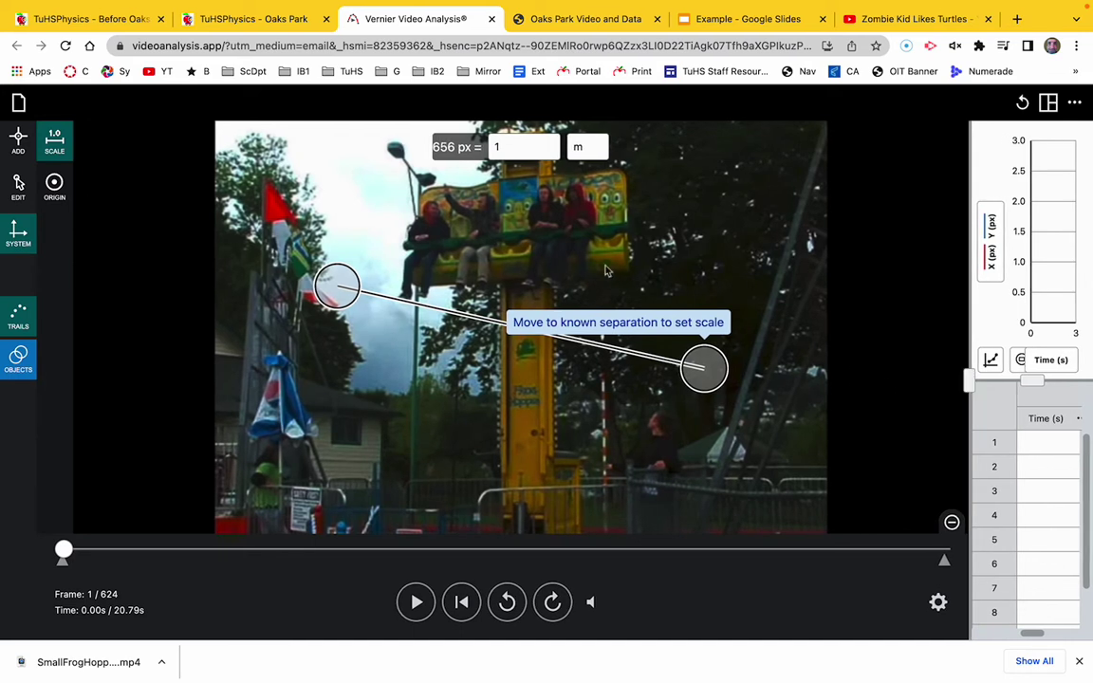
{"action": "mouse_move", "coordinate": [318, 261]}
{"action": "left_mouse_down"}
{"action": "mouse_move", "coordinate": [495, 240]}
{"action": "mouse_move", "coordinate": [432, 206]}
{"action": "left_mouse_up"}
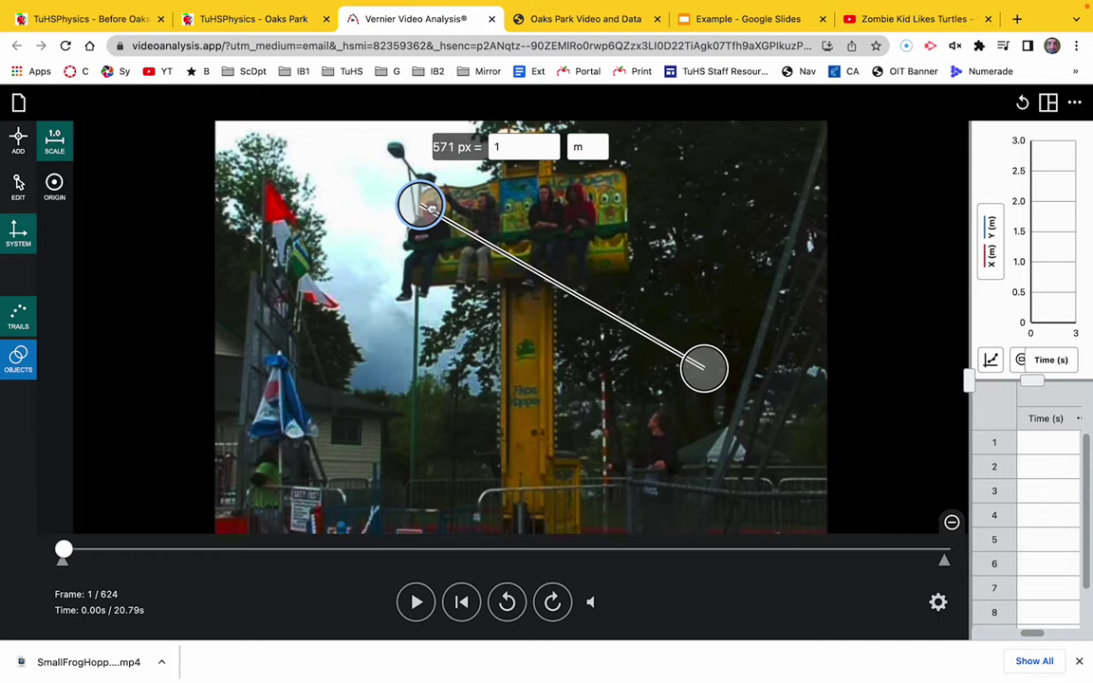
{"action": "mouse_move", "coordinate": [700, 368]}
{"action": "left_mouse_down"}
{"action": "mouse_move", "coordinate": [652, 216]}
{"action": "mouse_move", "coordinate": [613, 180]}
{"action": "mouse_move", "coordinate": [634, 180]}
{"action": "left_mouse_up"}
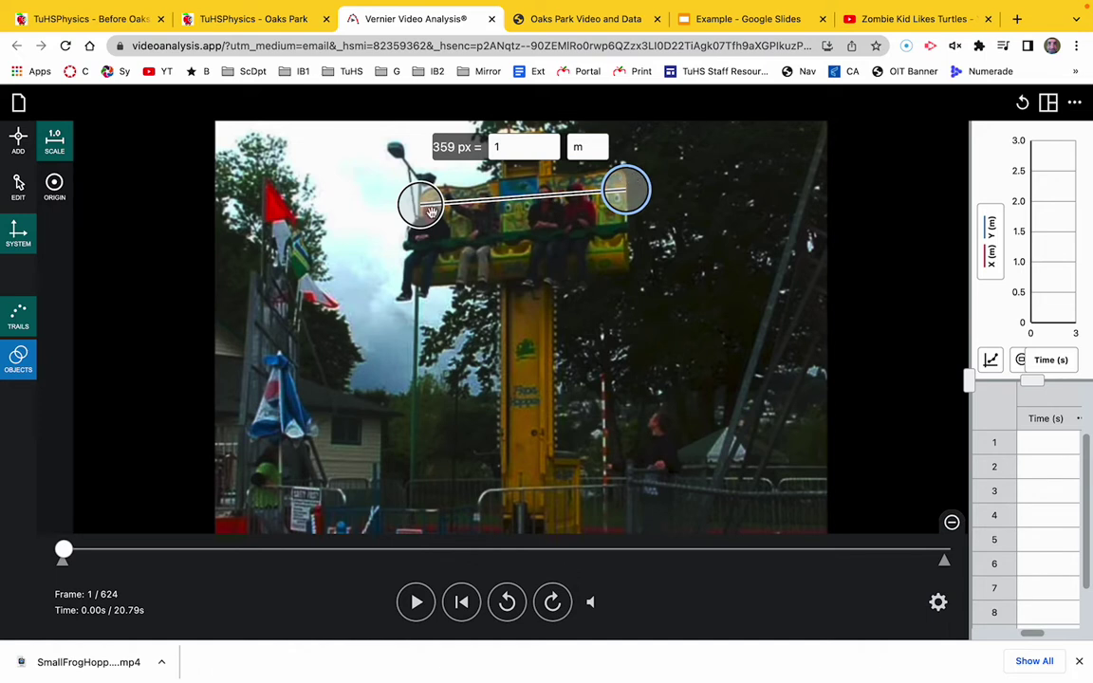
{"action": "left_click_drag", "start_coordinate": [431, 217], "coordinate": [430, 217]}
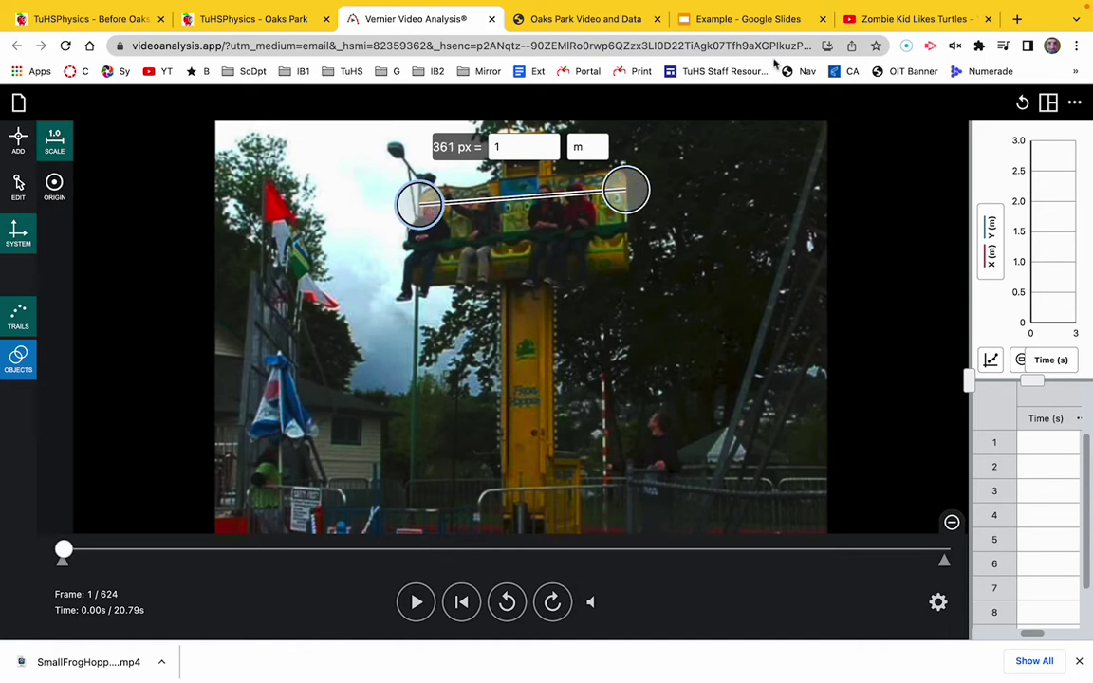
{"action": "left_click", "coordinate": [513, 19]}
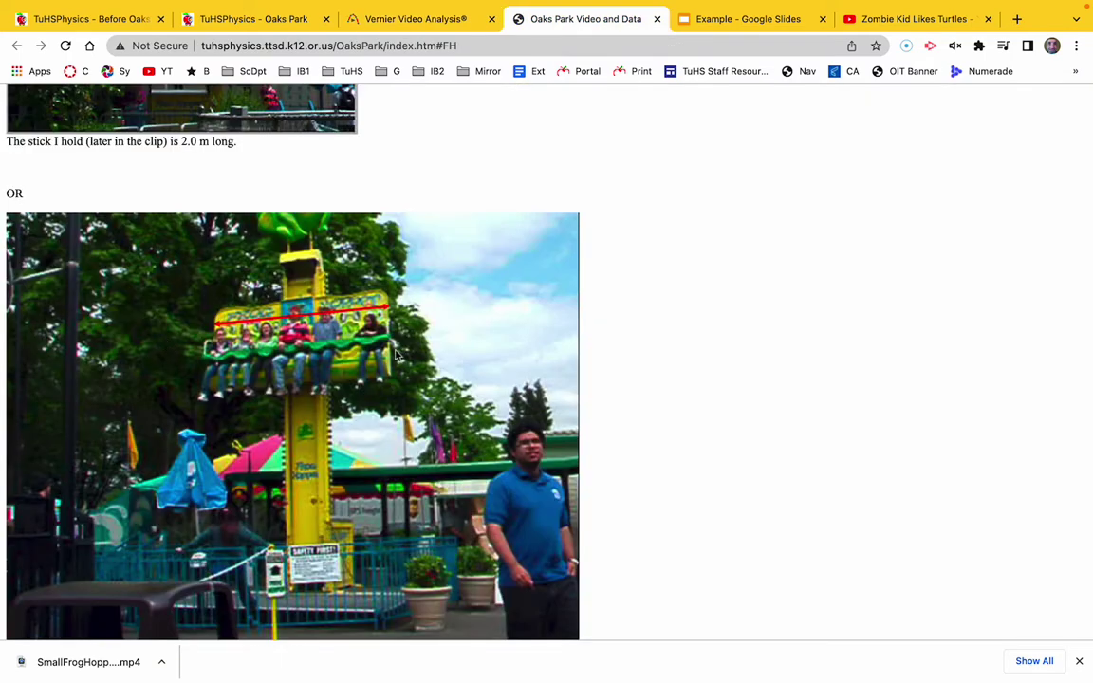
Scroll to the red-arrow photo caption giving the 2.84 m bench distance, then return to the app.
{"action": "scroll", "coordinate": [358, 314], "scroll_direction": "down", "scroll_amount": 1}
{"action": "scroll", "coordinate": [217, 509], "scroll_direction": "down", "scroll_amount": 3}
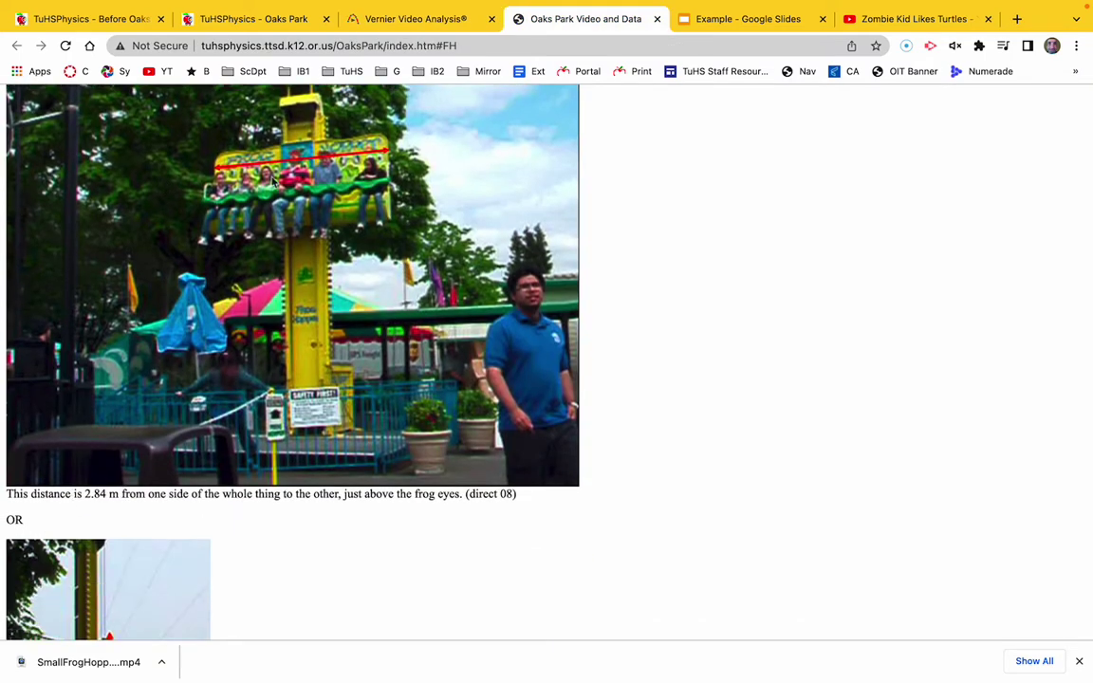
{"action": "left_click", "coordinate": [349, 26]}
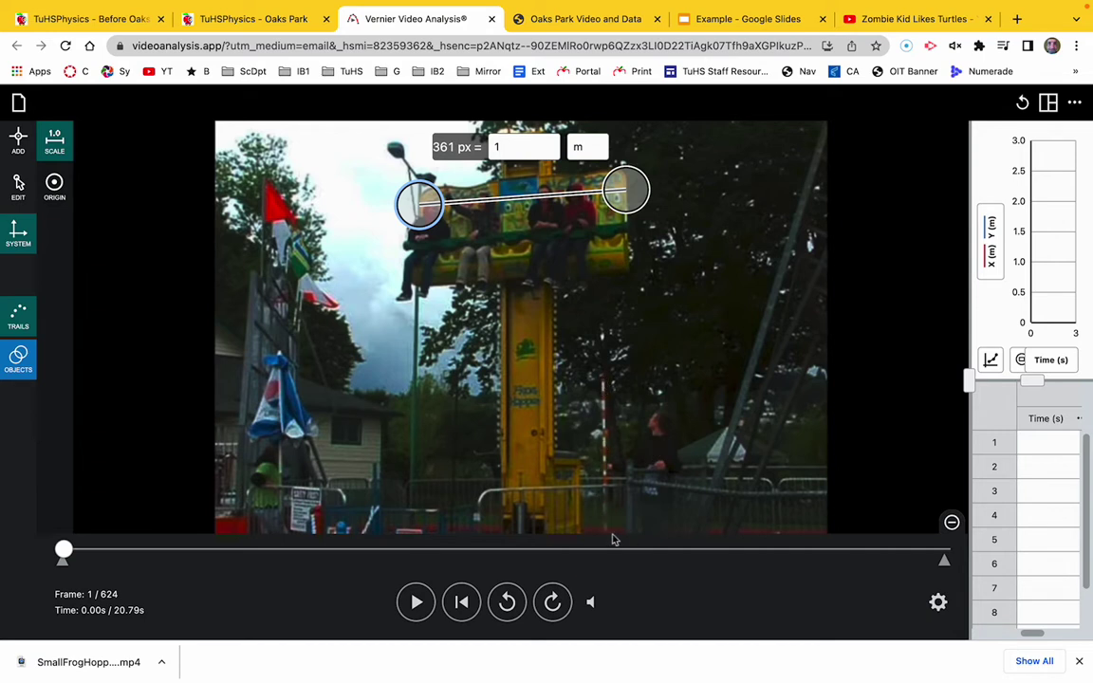
Enter 2.84 m as the scale line's length, rechecking the Before Oaks Park instructions.
{"action": "double_click", "coordinate": [498, 152]}
{"action": "type", "text": "2.84"}
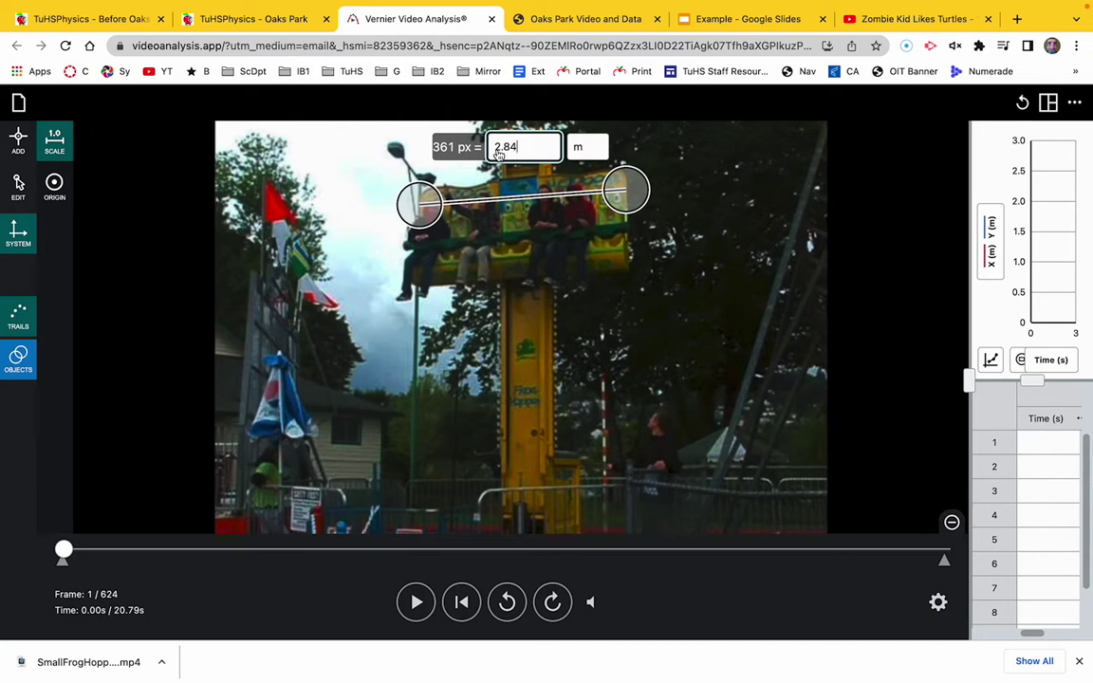
{"action": "left_click", "coordinate": [94, 20]}
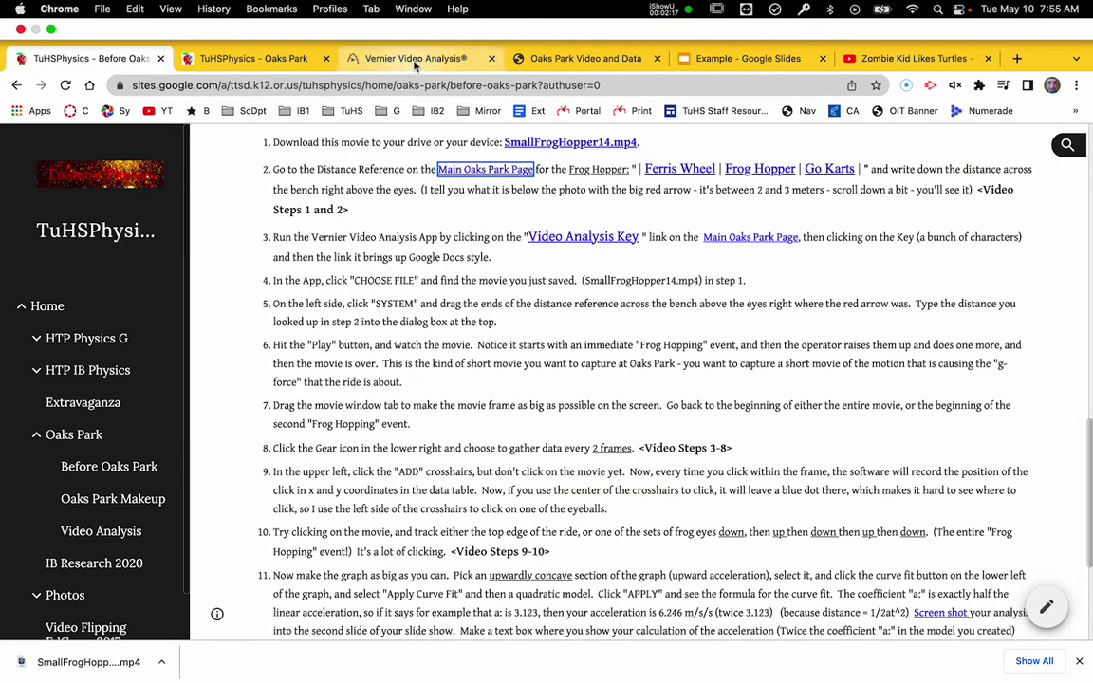
{"action": "left_click", "coordinate": [377, 59]}
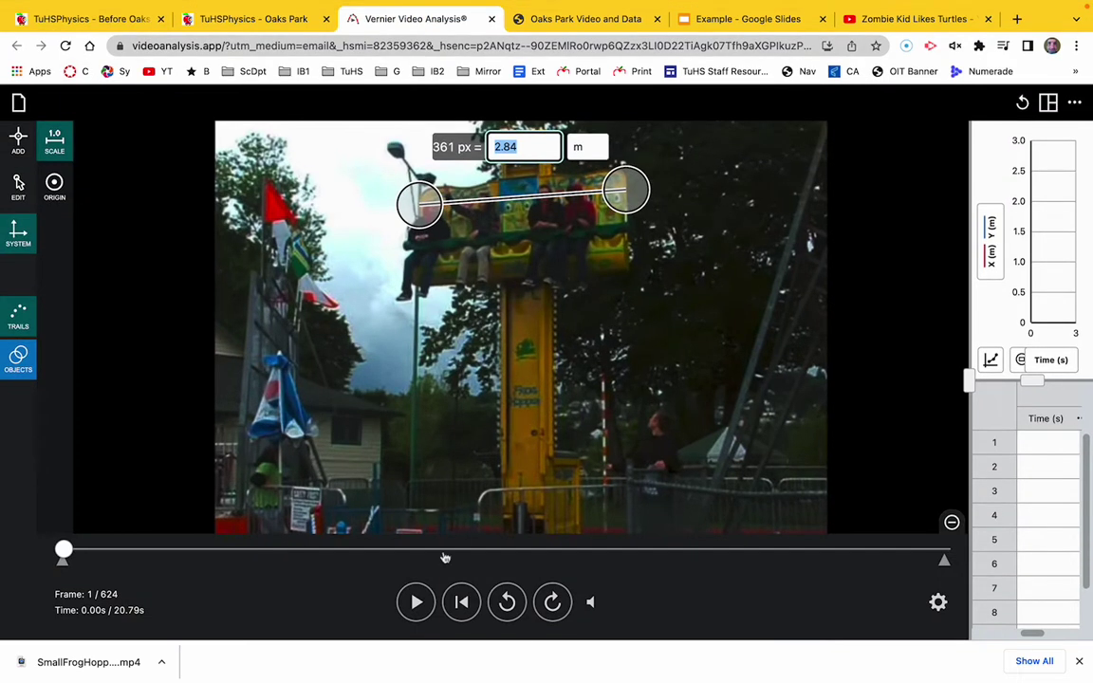
Play the Frog Hopper clip, drag the playhead back, and reread the Before Oaks Park instructions.
{"action": "left_click", "coordinate": [417, 602]}
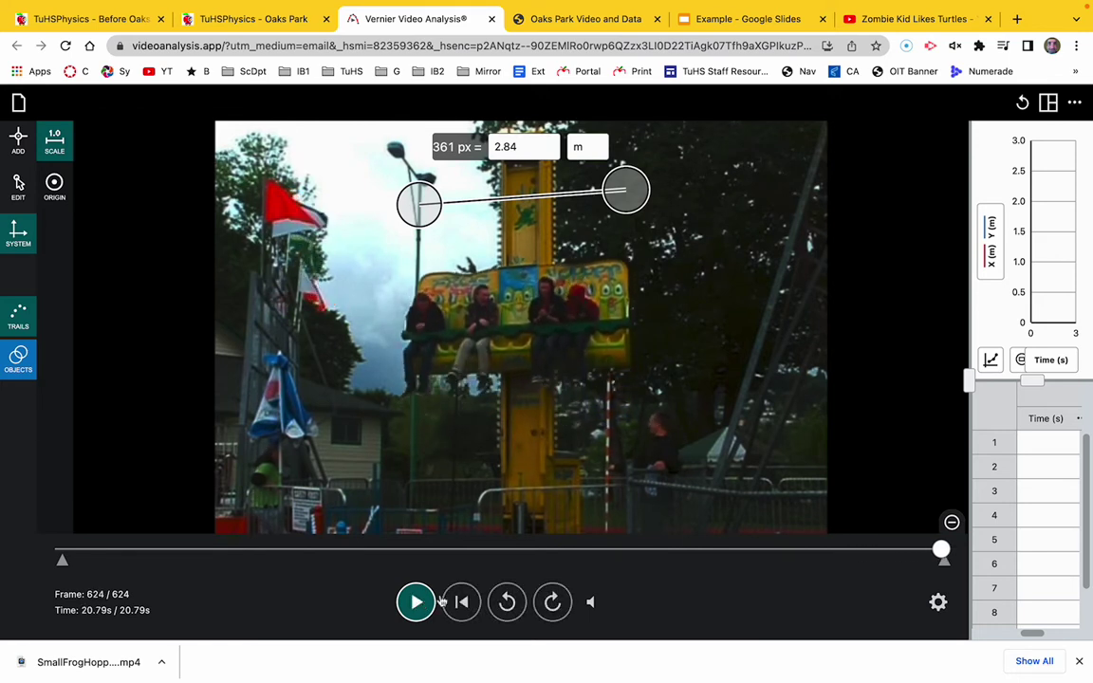
{"action": "left_click_drag", "start_coordinate": [941, 549], "coordinate": [39, 491]}
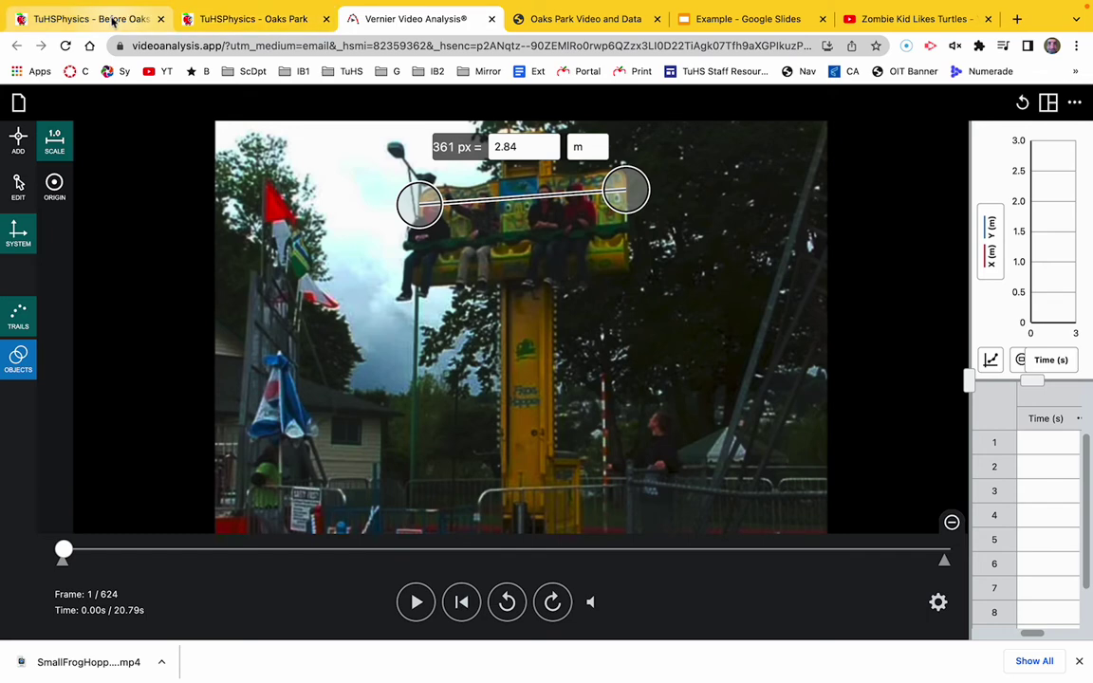
{"action": "left_click", "coordinate": [112, 21]}
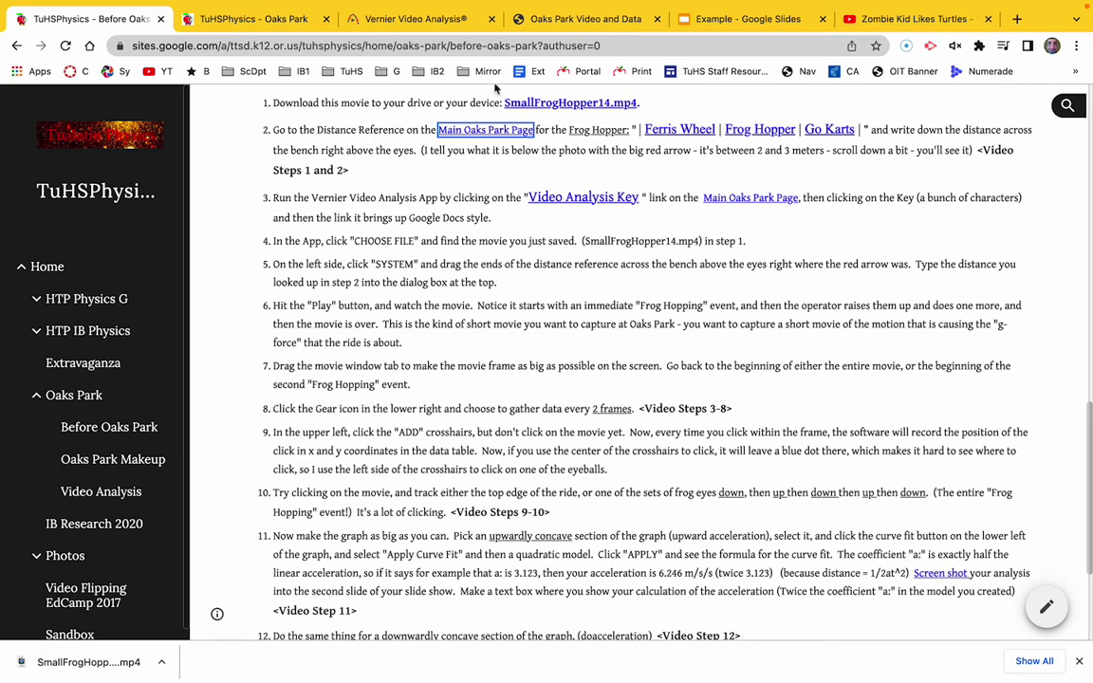
Set Advance Frames to 2 frames in the advanced video options and close them.
{"action": "left_click", "coordinate": [379, 19]}
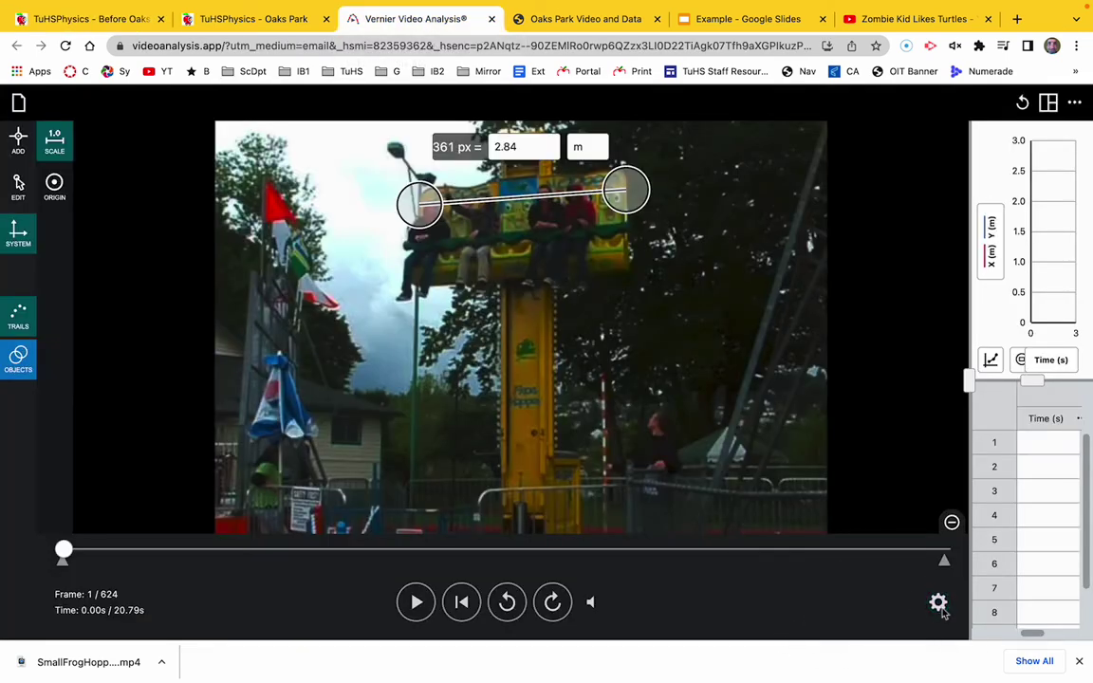
{"action": "left_click", "coordinate": [941, 608]}
{"action": "left_click", "coordinate": [486, 358]}
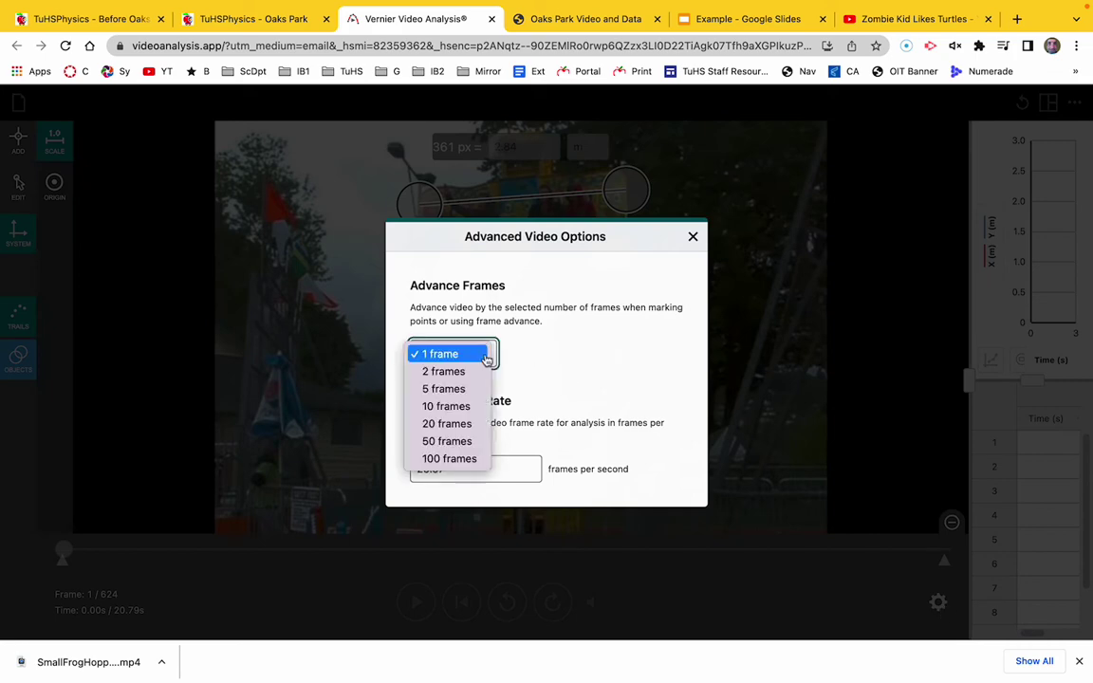
{"action": "left_click", "coordinate": [480, 373]}
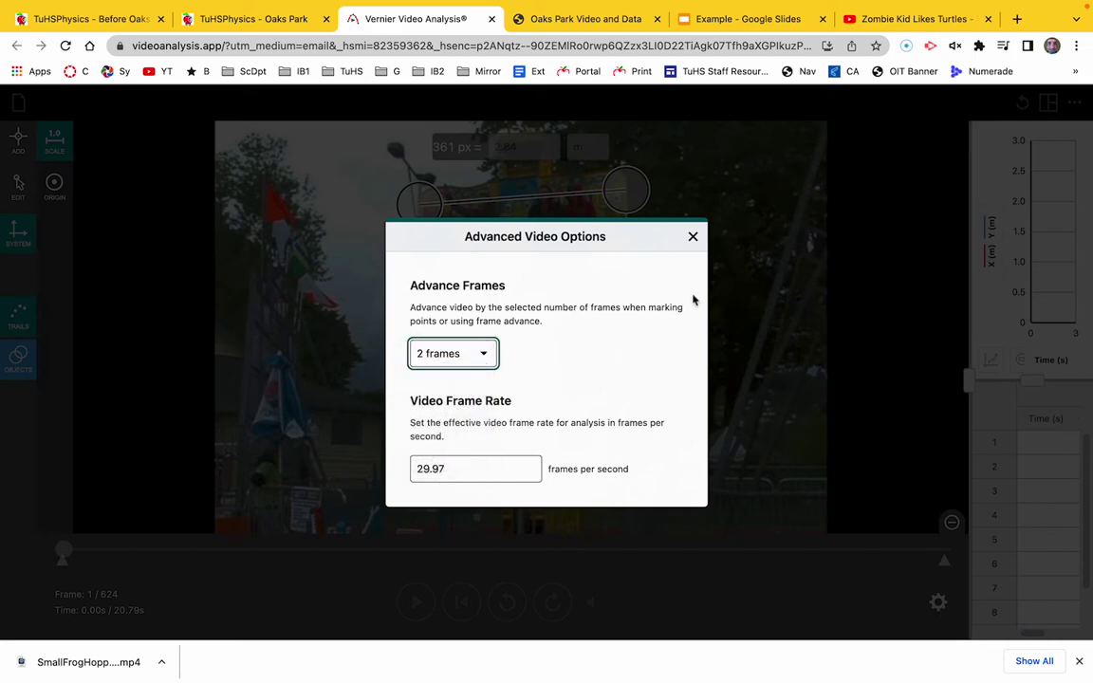
{"action": "left_click", "coordinate": [693, 237]}
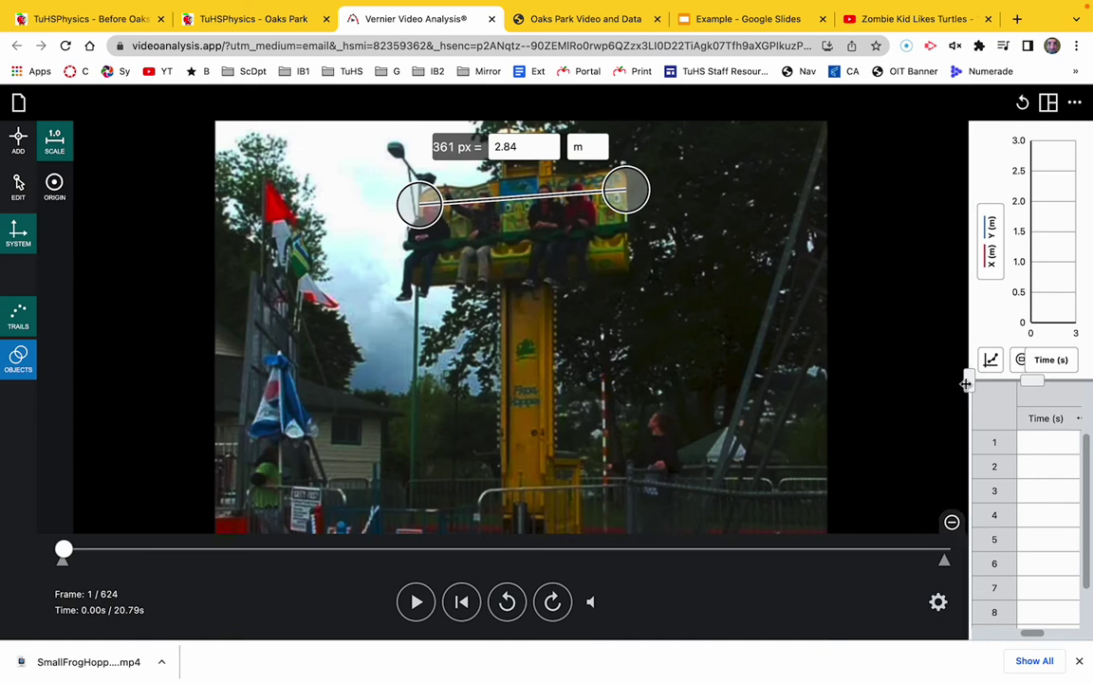